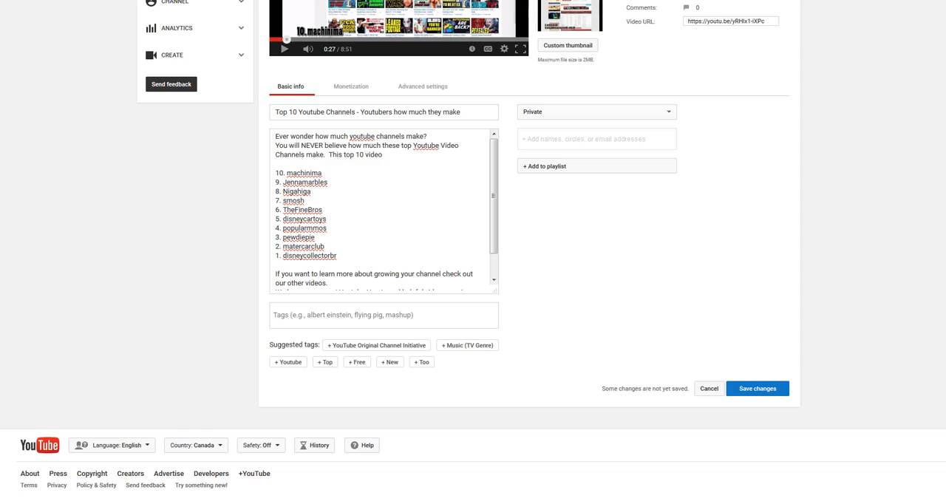
left_click(340, 316)
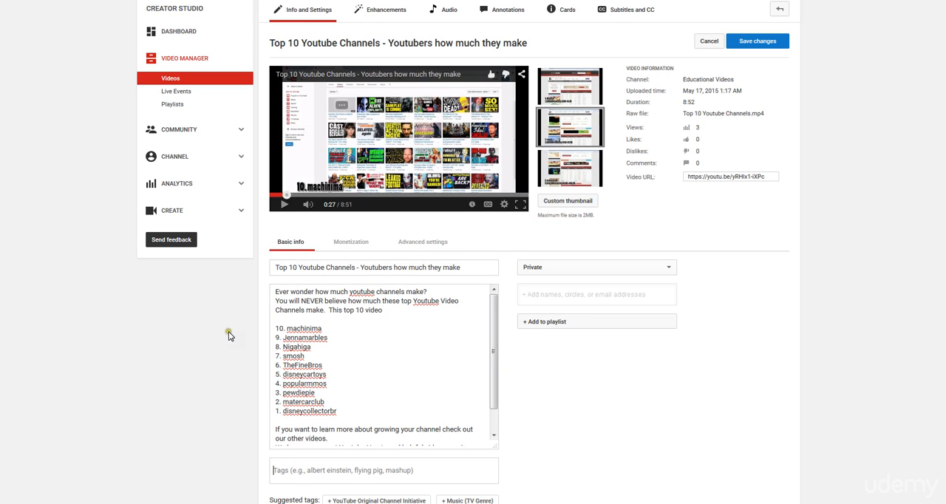
scroll(231, 337, "down", 3)
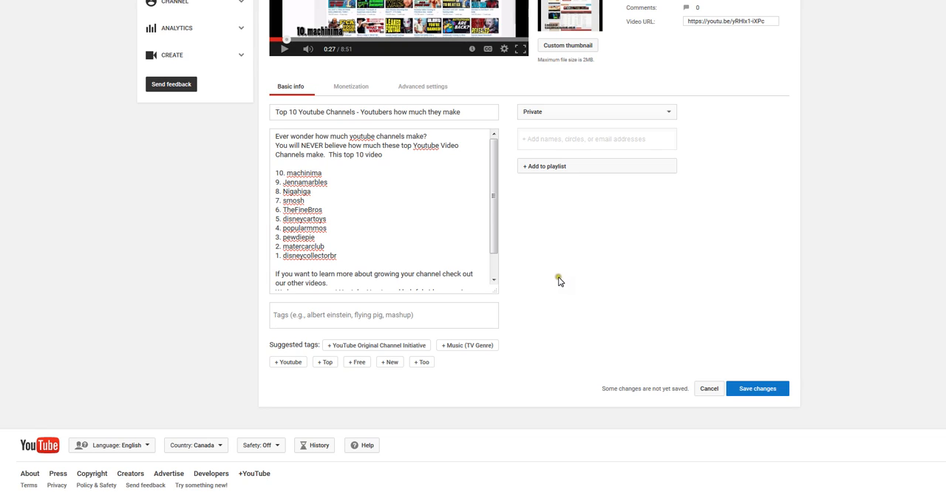
left_click(446, 311)
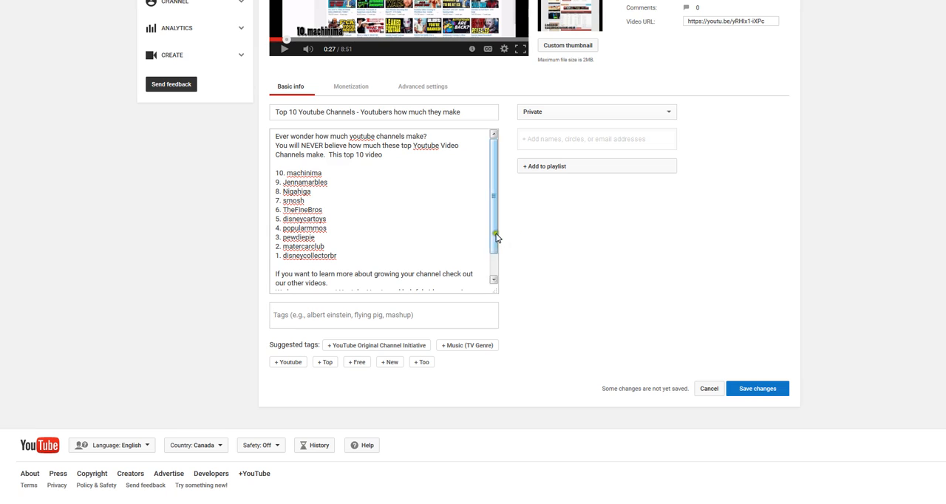
scroll(573, 181, "up", 2)
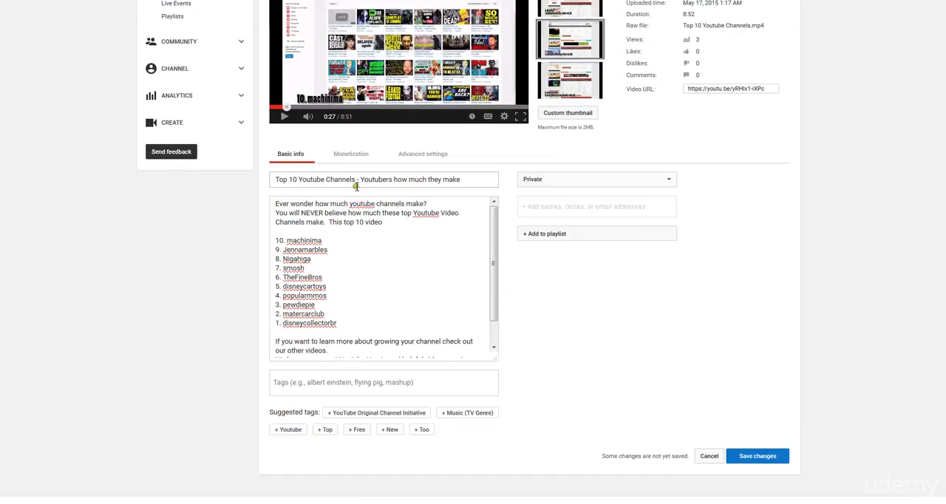
scroll(356, 186, "down", 1)
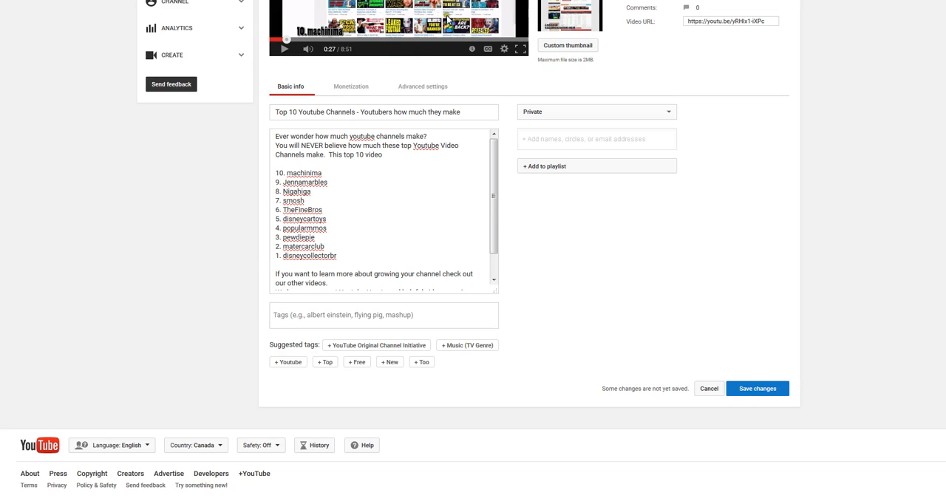
scroll(454, 55, "up", 3)
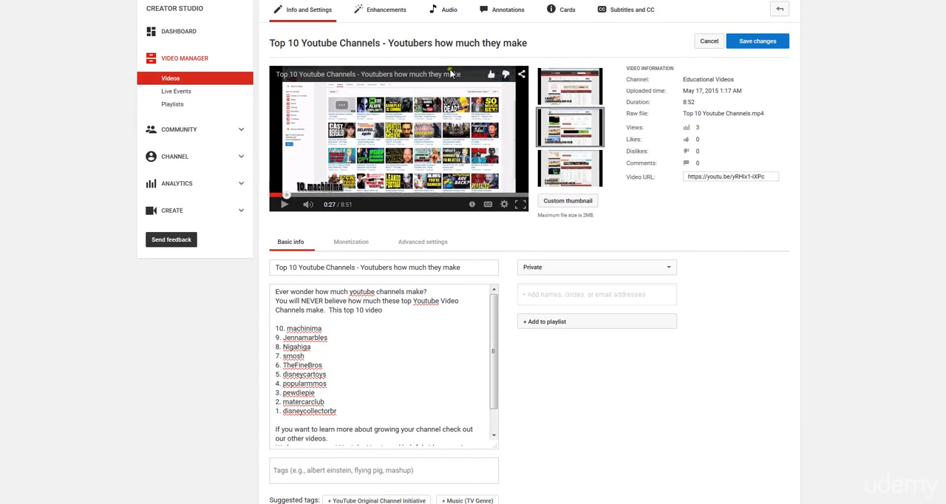
Save the pending changes to the video's title and description details.
scroll(494, 191, "down", 2)
scroll(495, 191, "down", 1)
left_click(744, 388)
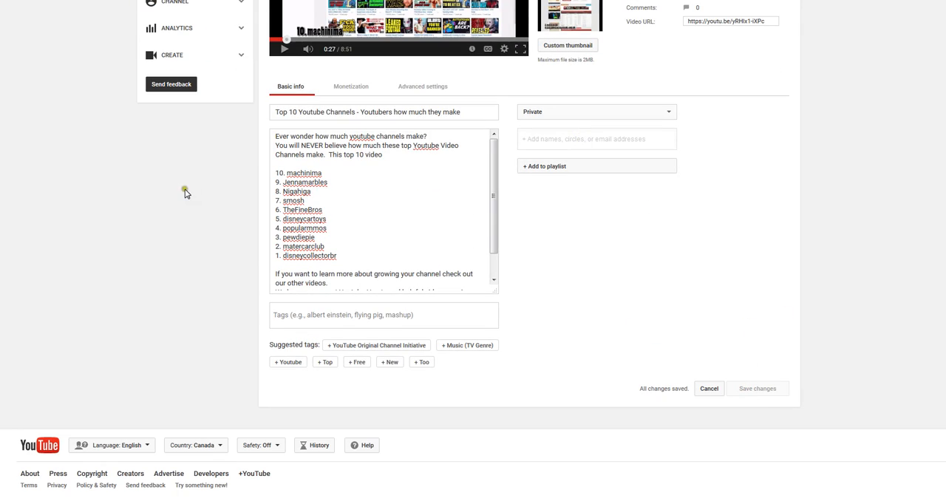
Open the channel's Upload Defaults page and look at the default Tags field.
scroll(295, 159, "up", 2)
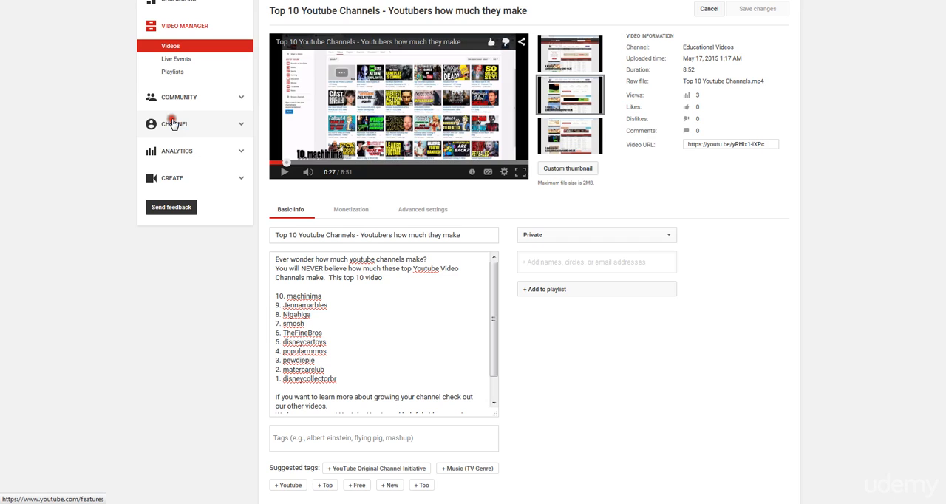
left_click(172, 122)
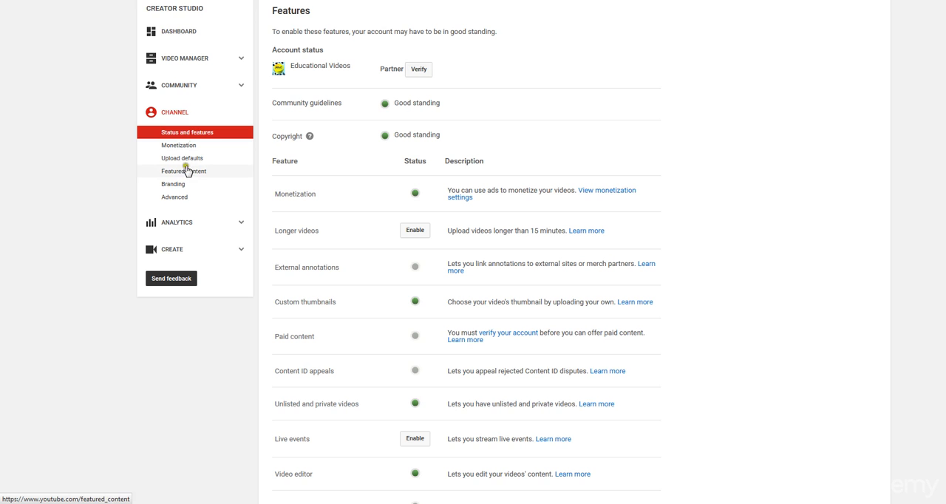
left_click(185, 157)
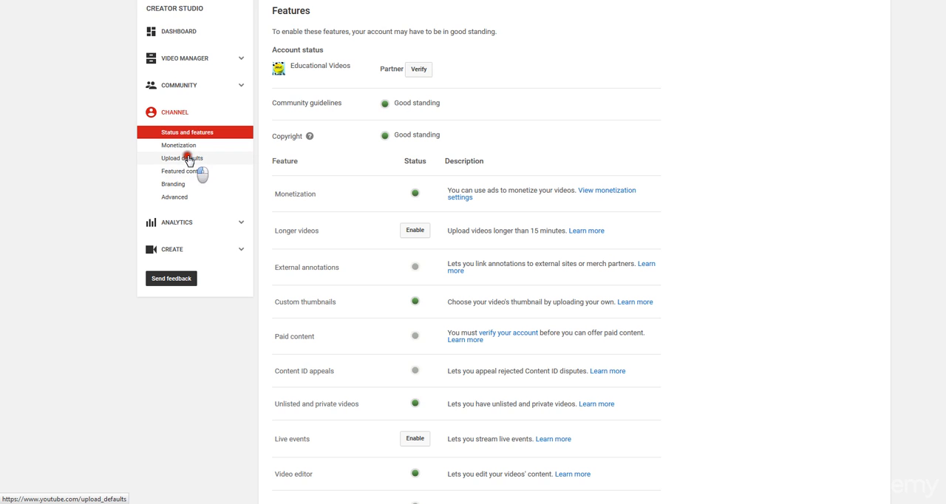
left_click(419, 246)
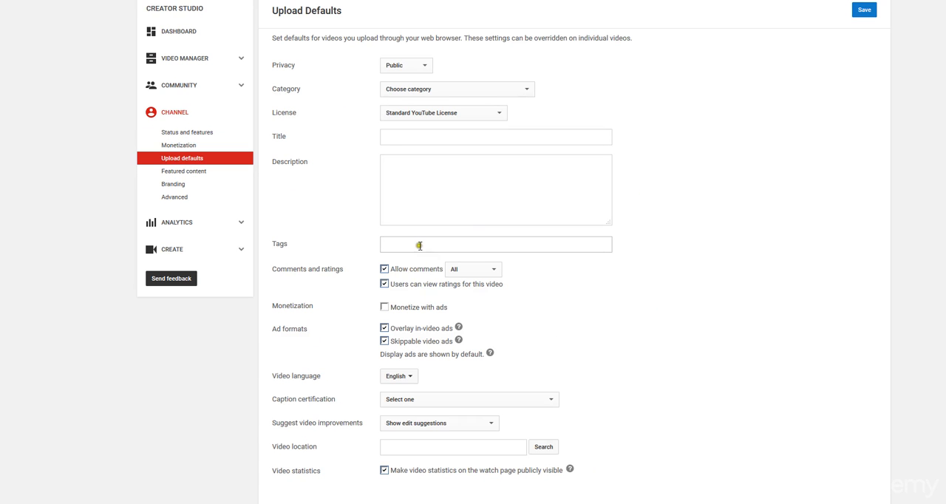
left_click(464, 244)
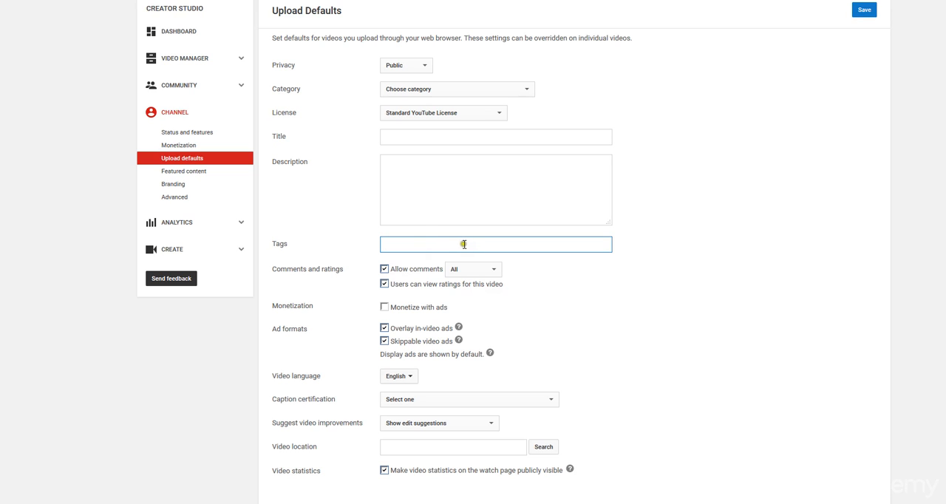
Return to the channel's video list and open "Top 10 Youtube Channels - Youtubers how much they make" for editing.
left_click(187, 61)
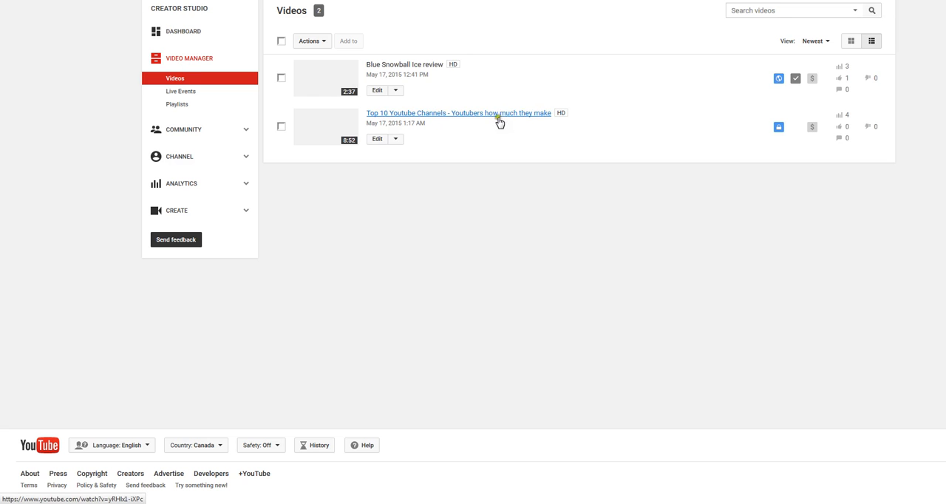
left_click(377, 91)
left_click(376, 139)
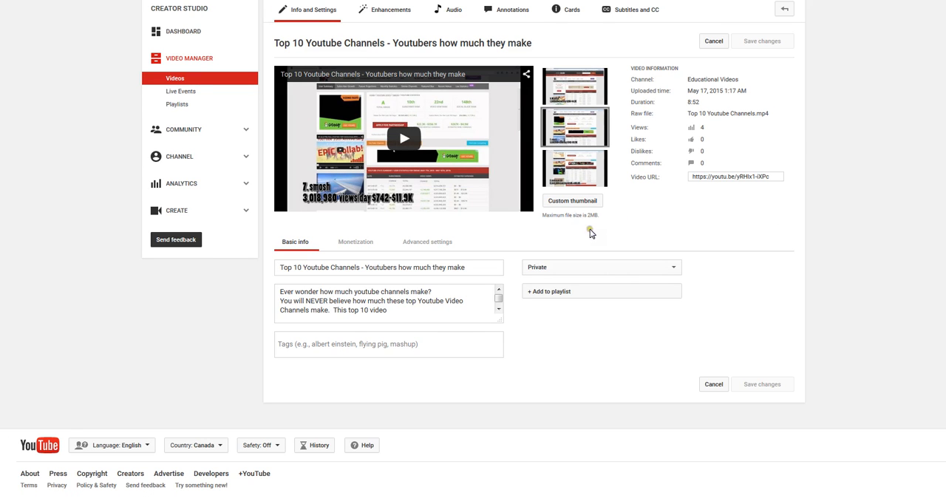
scroll(517, 238, "down", 1)
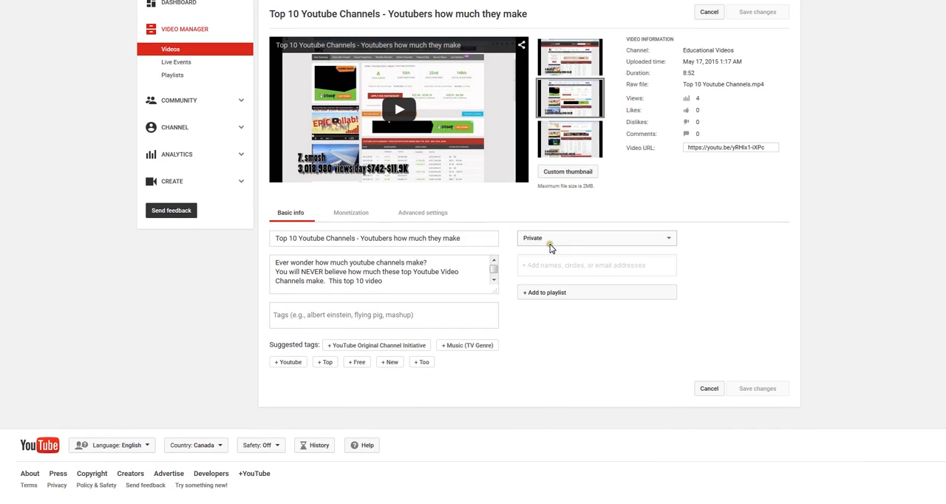
left_click(268, 377)
left_click(335, 344)
mouse_move(541, 148)
left_click(314, 271)
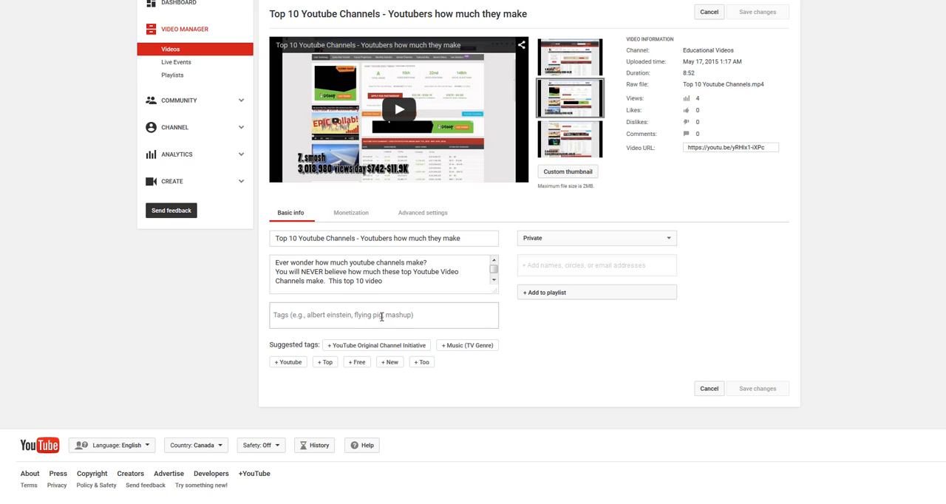
Add the suggested tags Top, Youtube and Best to the video and save the changes.
left_click(325, 362)
left_click(295, 364)
left_click(397, 364)
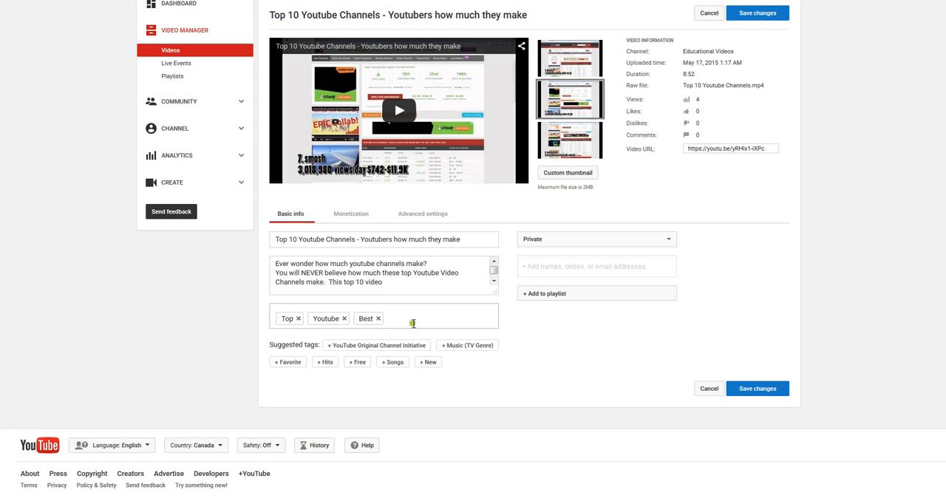
left_click(758, 12)
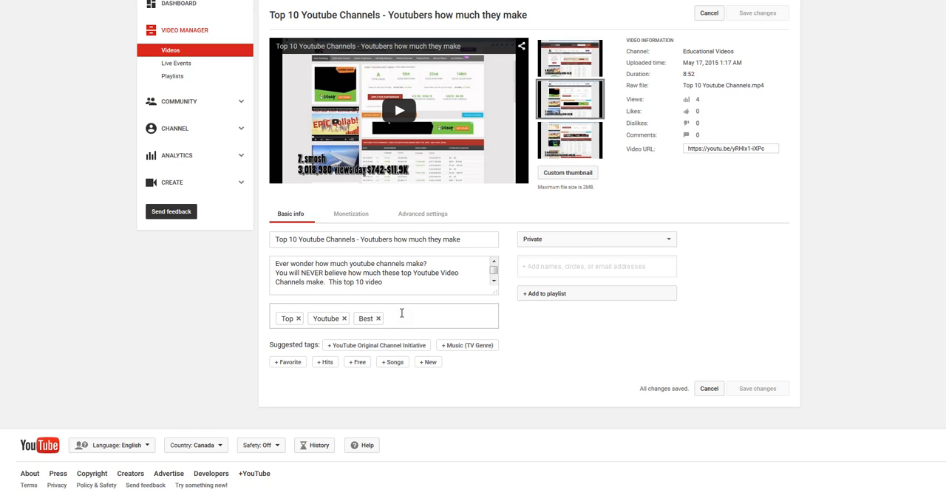
left_click(431, 278)
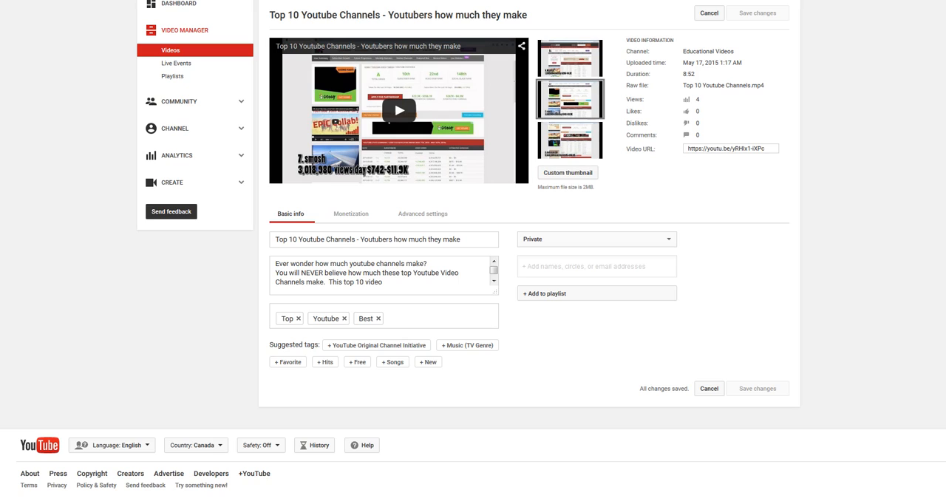
left_click(451, 317)
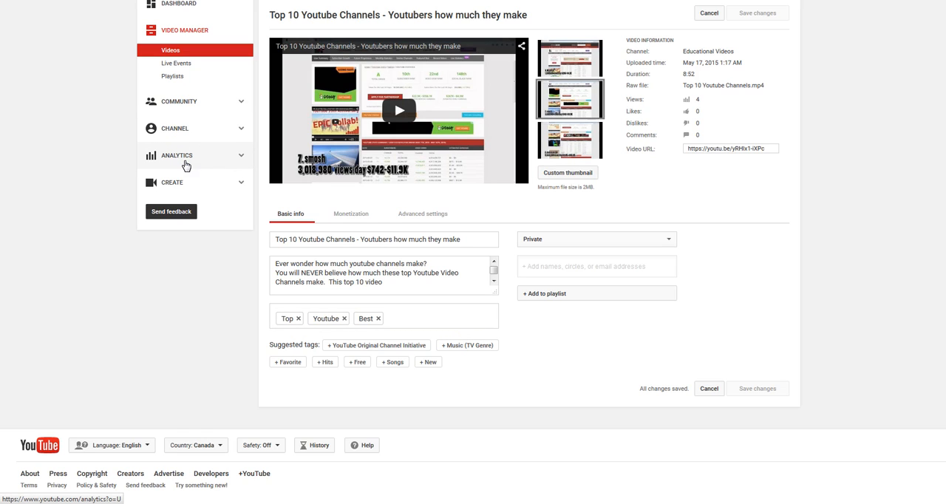
left_click(154, 150)
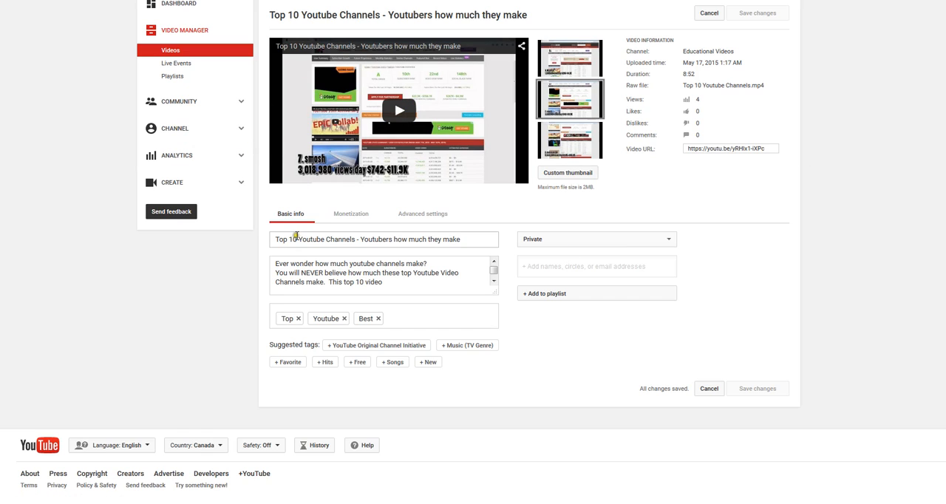
Copy phrases from the video title into the tags, adding Top 10, Youtube Channels and Top 10 Youtube Channels.
left_click_drag(297, 239, 252, 237)
left_click(415, 318)
type("Top 10")
left_click(449, 318)
type("Youtube Channels")
key("ctrl+z")
left_click(353, 240)
key("ctrl+c")
left_click(377, 334)
key("ctrl+v")
key("Return")
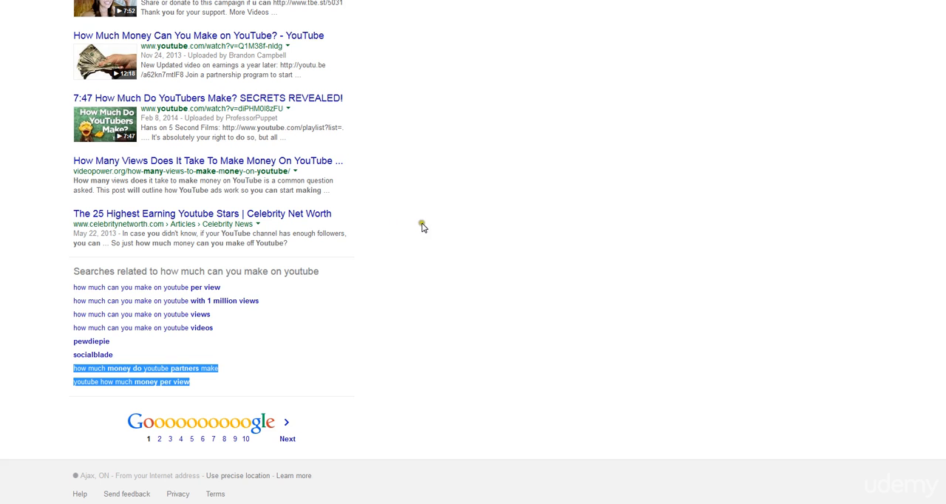
Switch to the Google results for "how much can you make on youtube" and look through them for tag ideas.
scroll(419, 226, "up", 5)
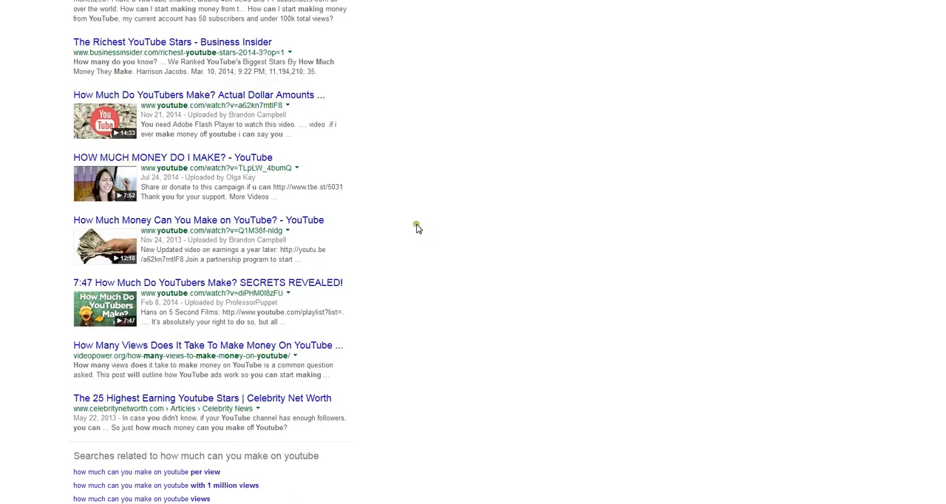
scroll(416, 229, "up", 2)
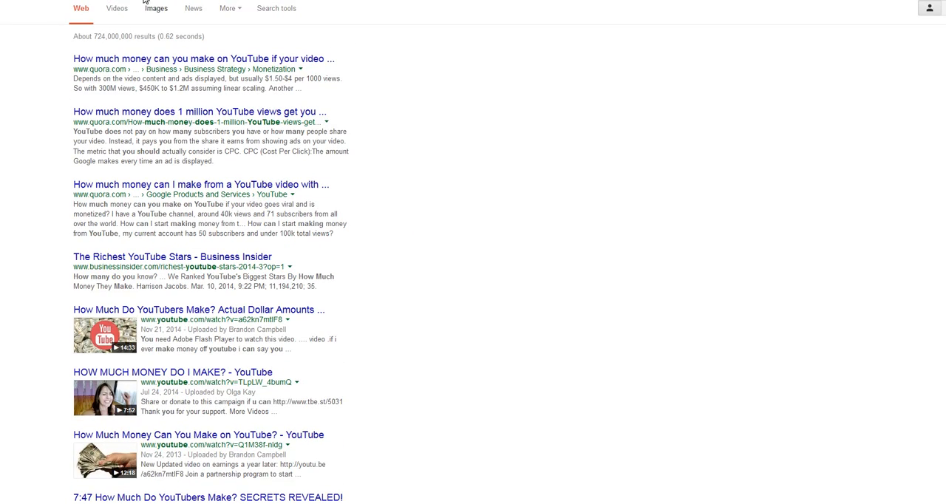
scroll(327, 190, "down", 10)
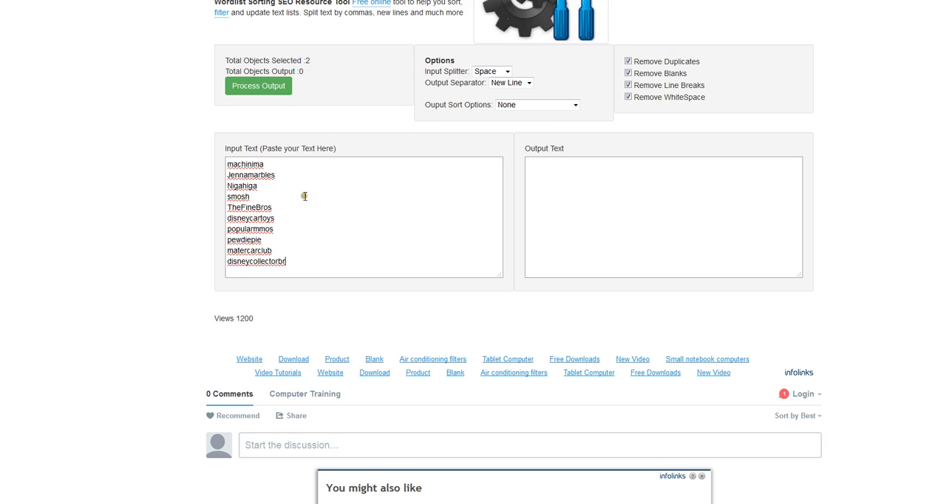
Process the pasted channel names in the wordlist sorting tool with Line splitter, Comma separator and Random sort, and select the output.
left_click(490, 72)
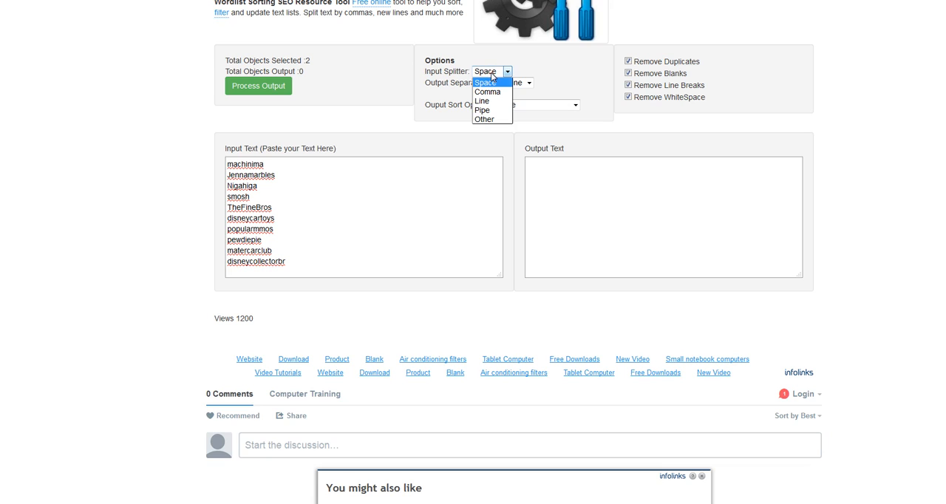
left_click(489, 101)
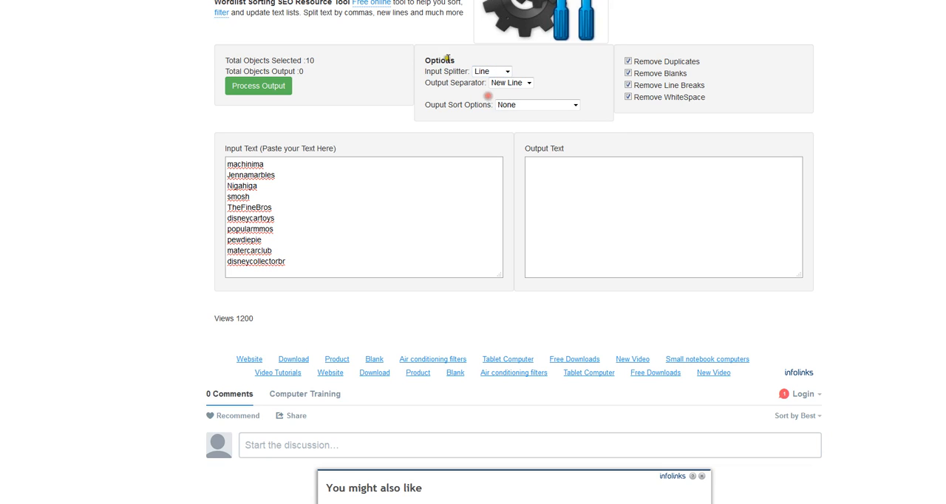
left_click(506, 82)
left_click(509, 112)
left_click(526, 107)
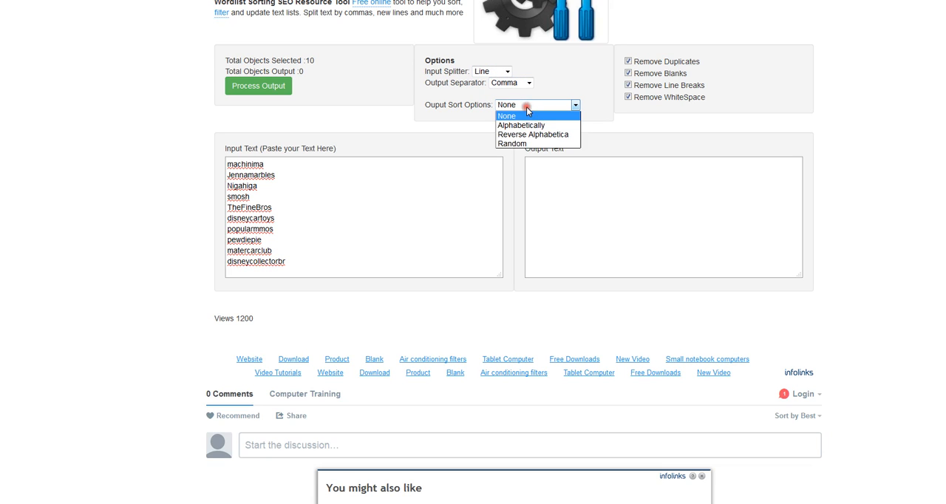
left_click(512, 143)
left_click(257, 87)
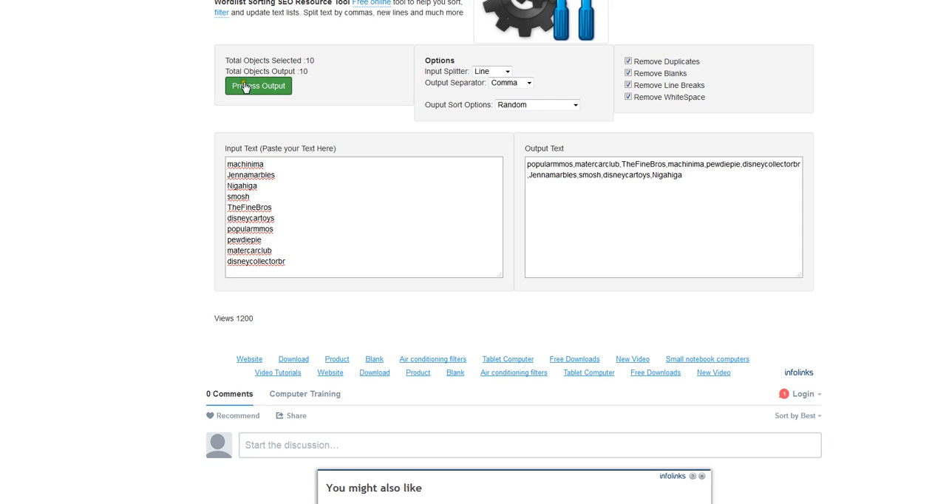
left_click(705, 181)
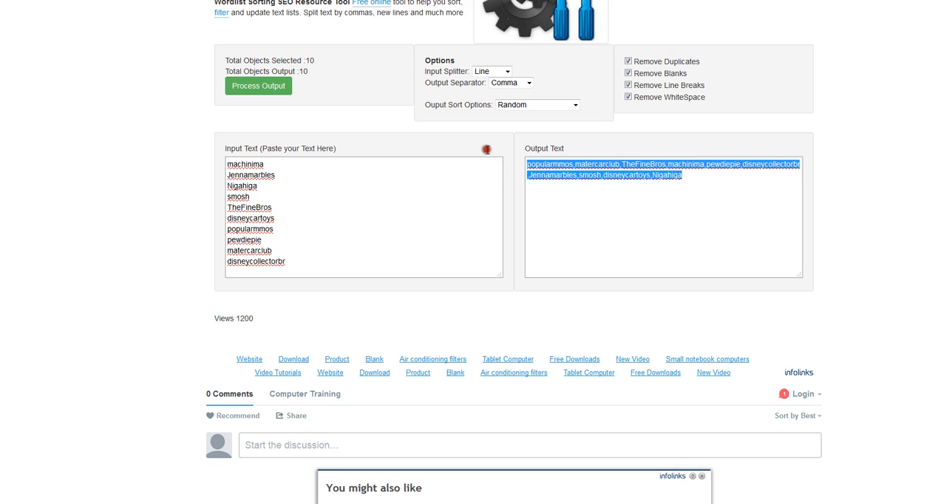
Process the channel names again with New Line as the output separator.
left_click(529, 82)
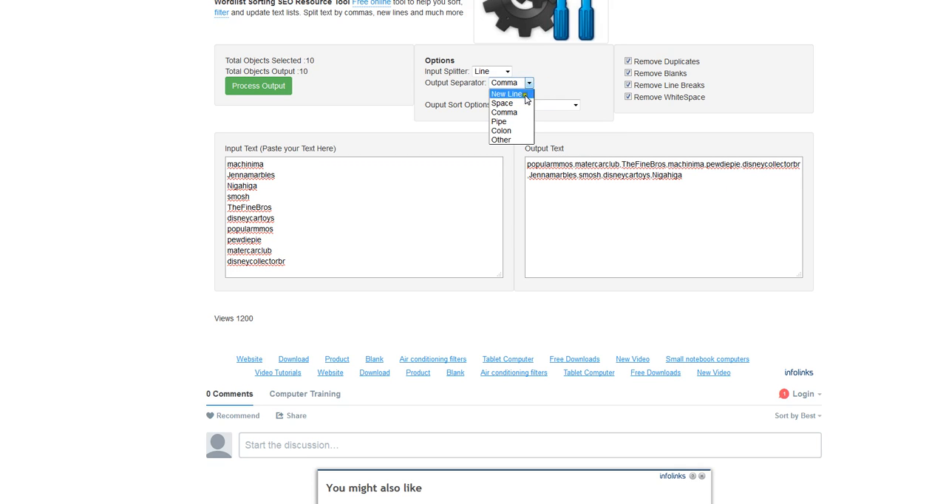
left_click(518, 95)
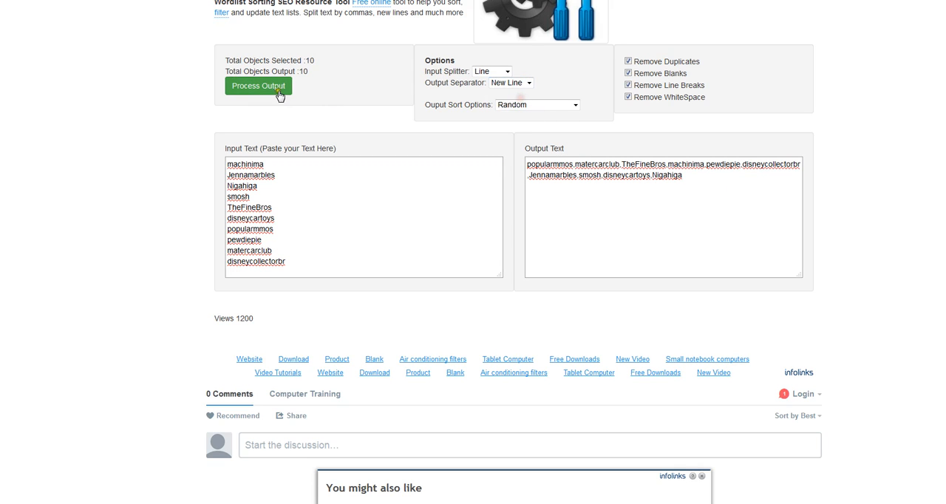
left_click(270, 87)
Process the channel names with Comma as the output separator and select the whole comma-separated output.
left_click(507, 83)
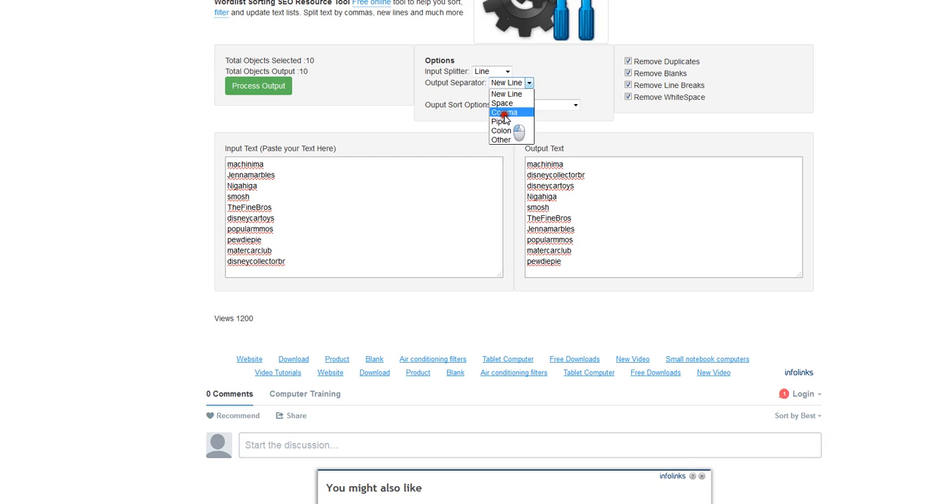
left_click(504, 111)
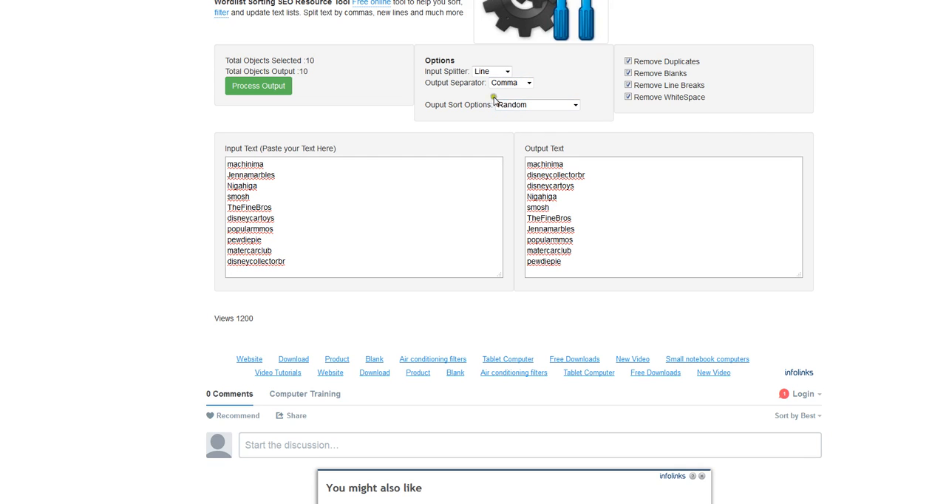
left_click(266, 85)
left_click_drag(678, 178, 526, 164)
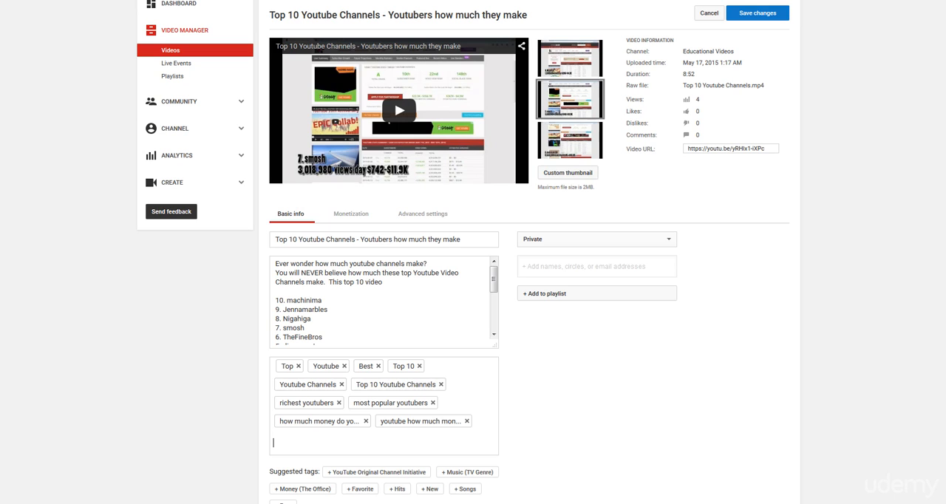
Switch to the YouTube video editing page and paste the comma-separated channel names into the video's tags.
left_click(387, 391)
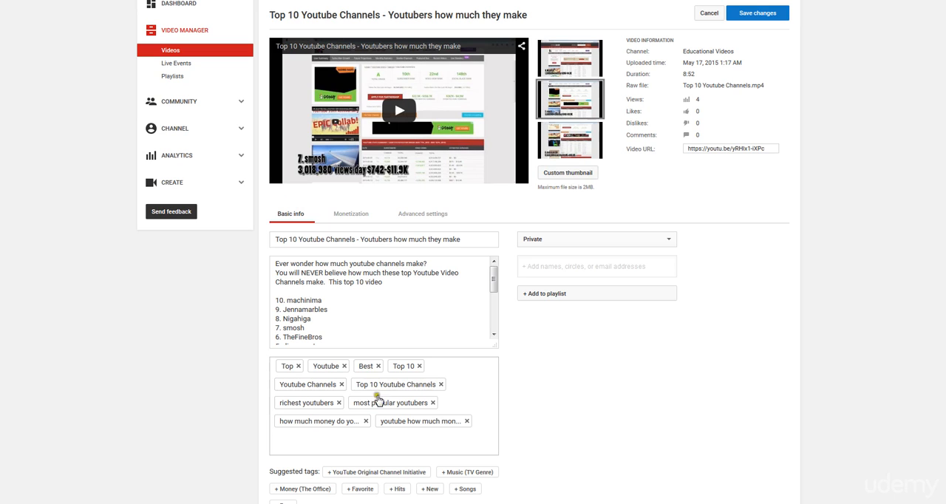
key("ctrl+v")
scroll(680, 325, "down", 3)
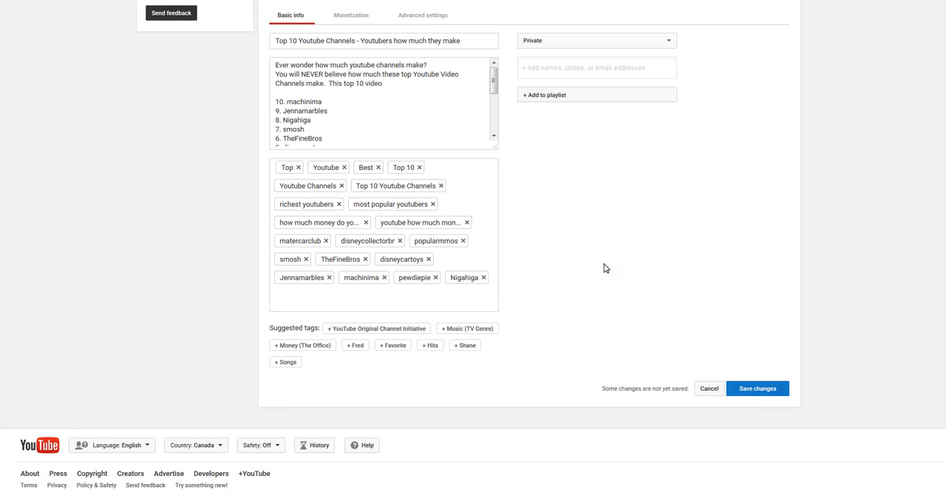
Review the video's title, description and tags, and save the changes.
scroll(603, 263, "up", 3)
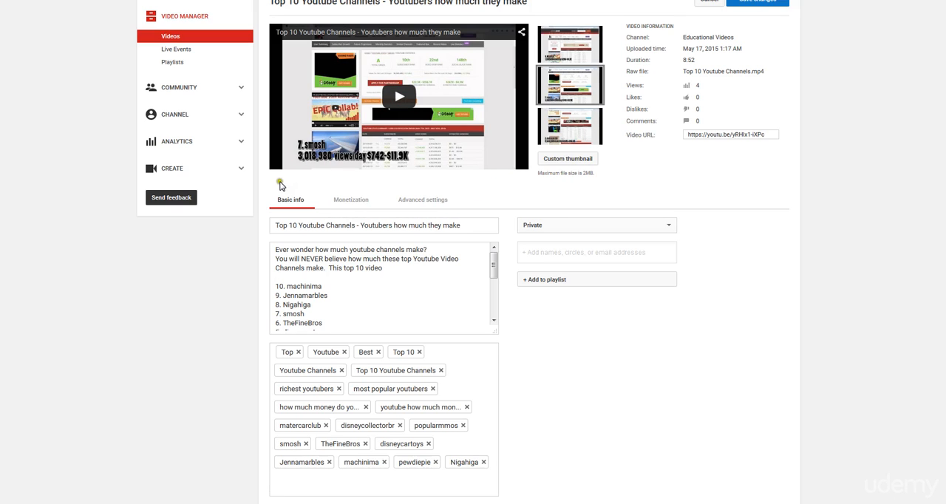
scroll(279, 184, "down", 3)
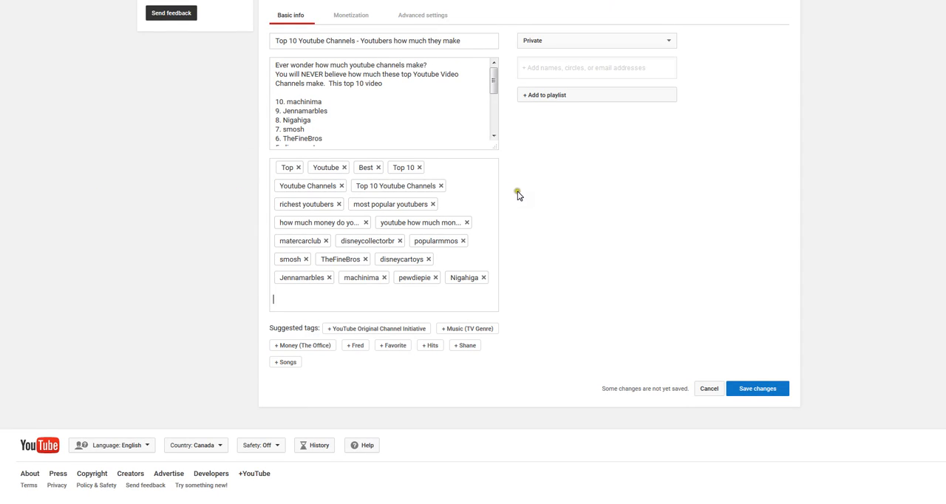
scroll(556, 206, "up", 3)
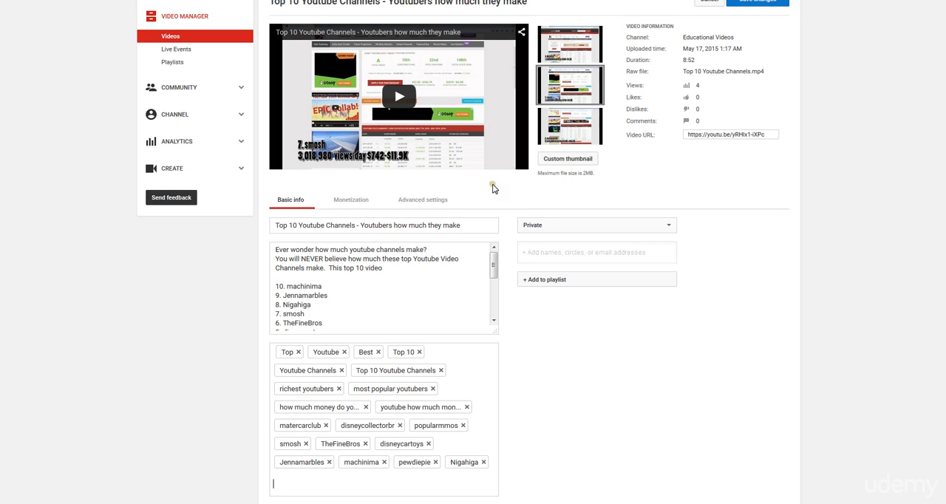
scroll(493, 189, "down", 3)
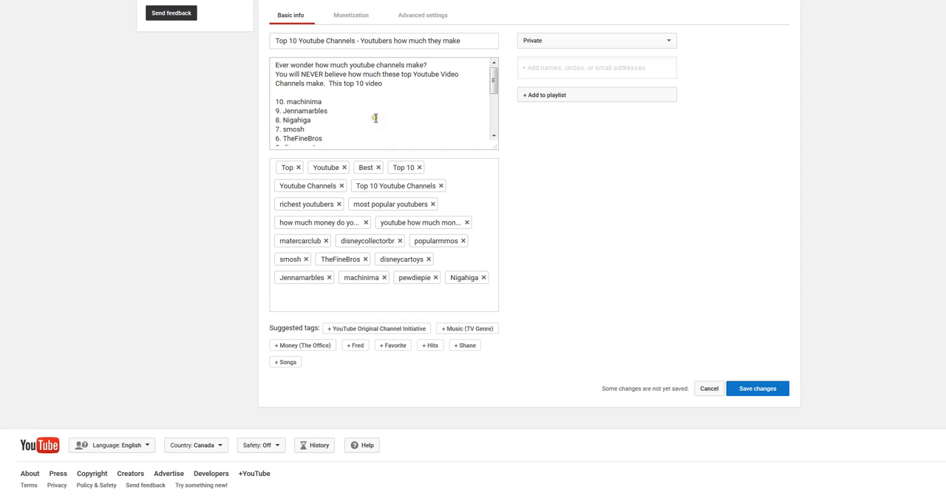
left_click(757, 391)
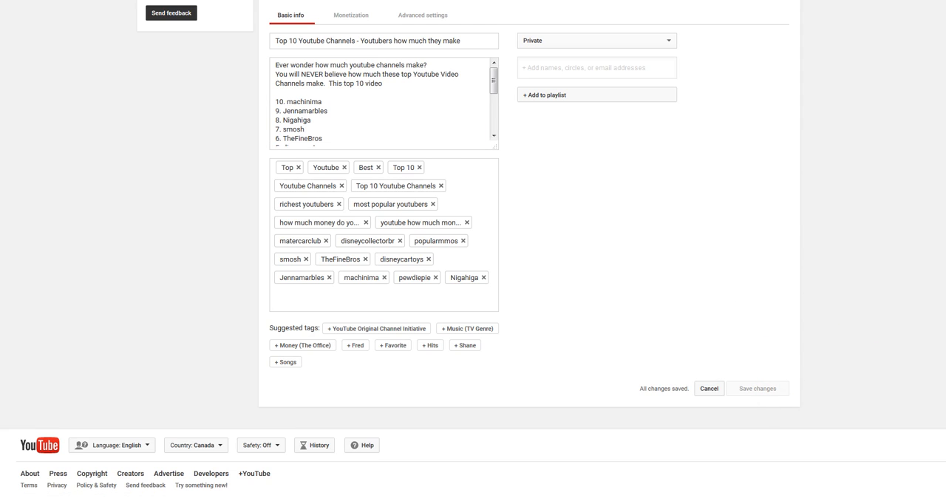
left_click(613, 213)
left_click(356, 184)
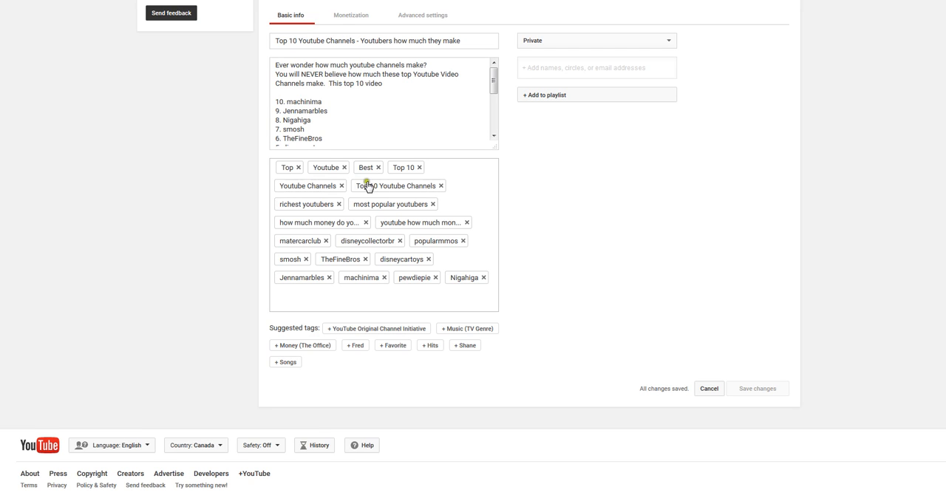
left_click(607, 184)
scroll(608, 186, "up", 3)
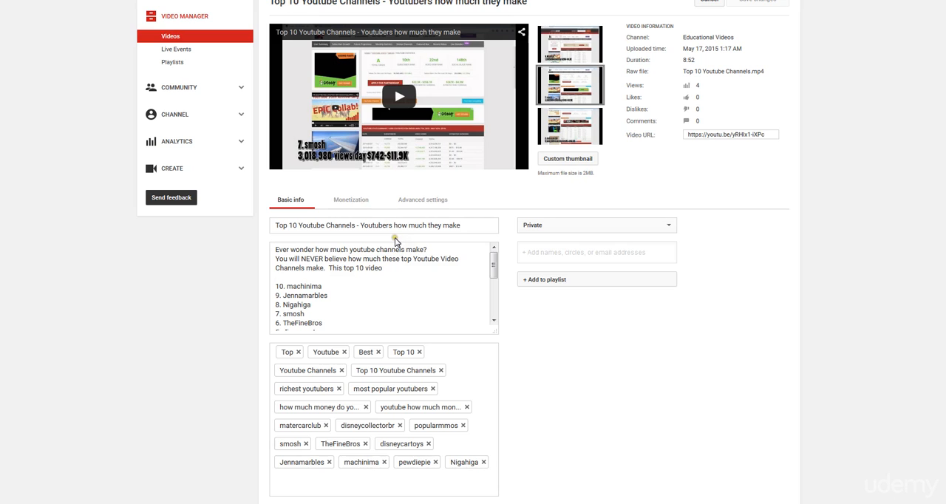
scroll(382, 230, "down", 2)
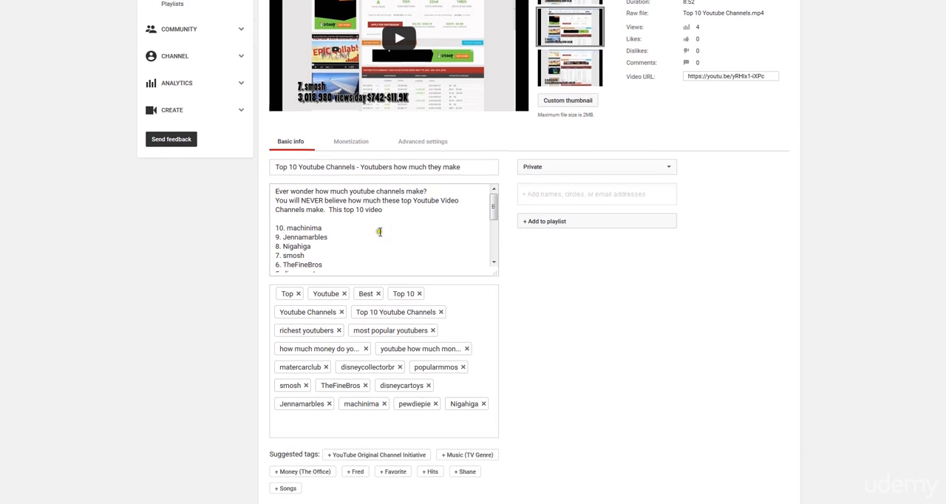